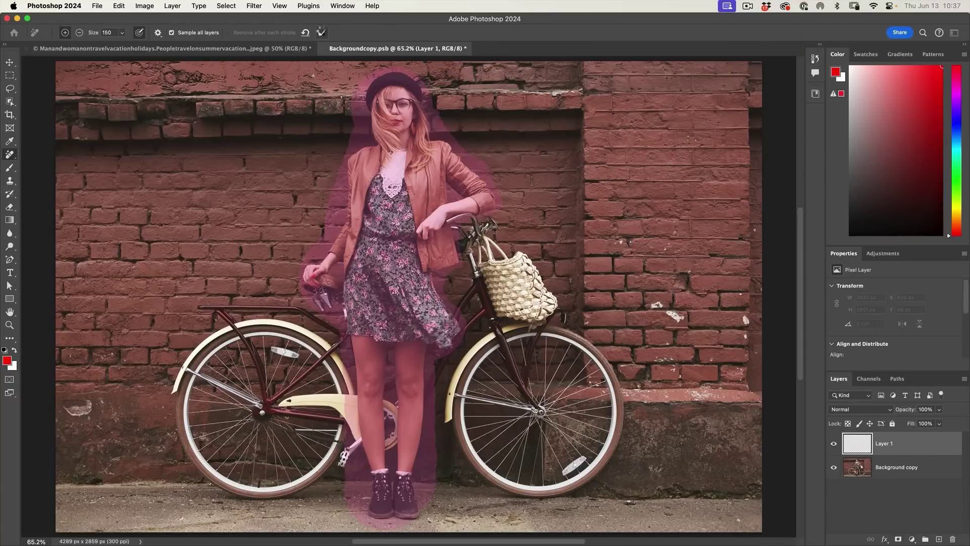
Revert to the original Backgroundcopy photo of the woman and bicycle, and show the healing tool group.
{"action": "left_click", "coordinate": [321, 32]}
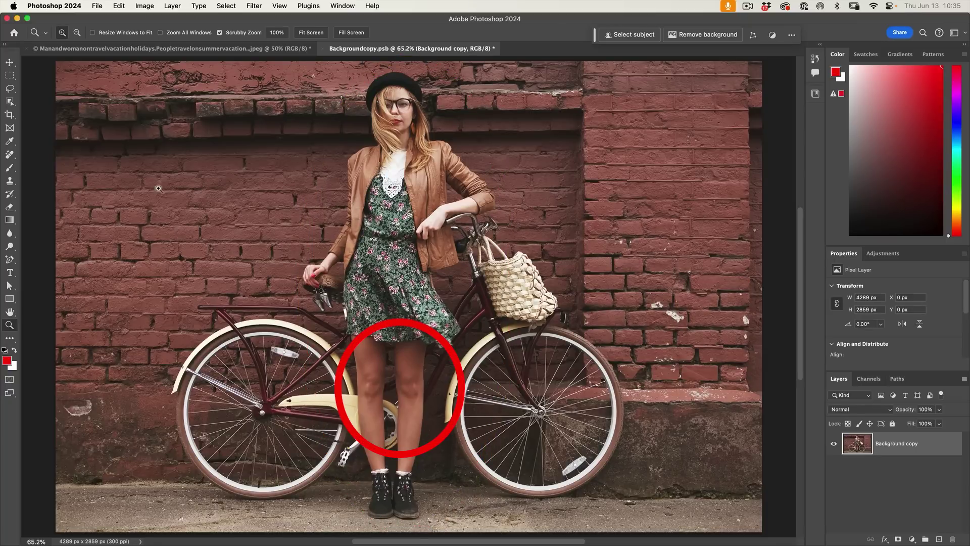
{"action": "right_click", "coordinate": [9, 154]}
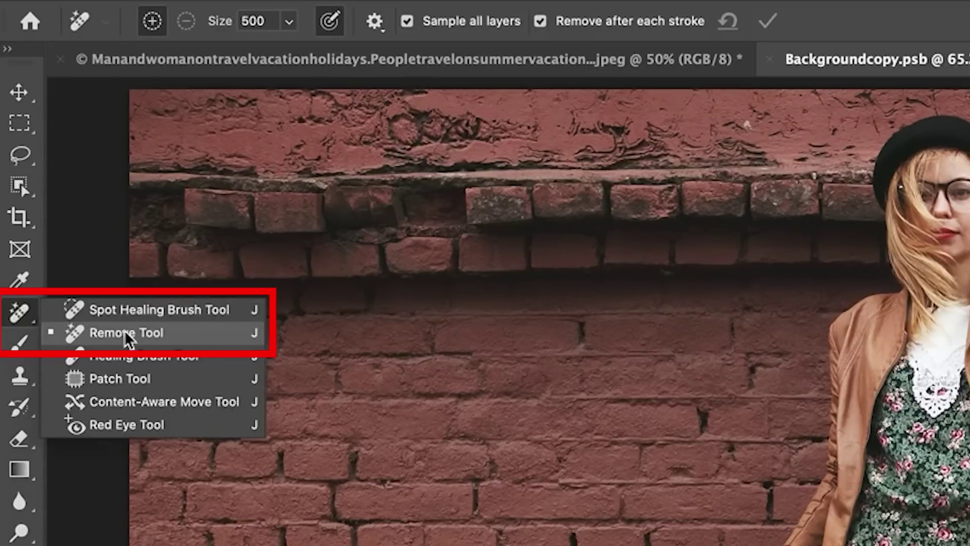
Switch to the Remove Tool and add an empty Layer 1 above the photo.
{"action": "left_click", "coordinate": [55, 167]}
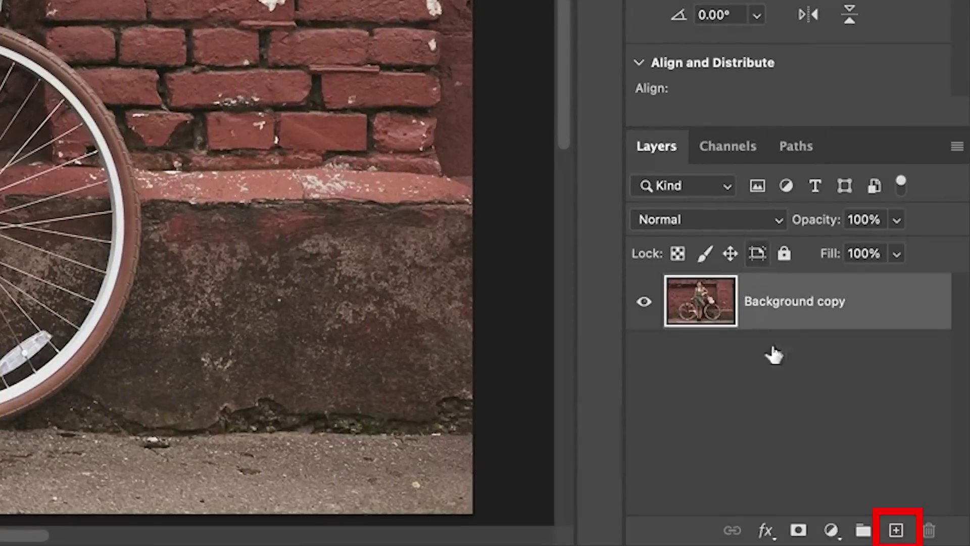
{"action": "left_click", "coordinate": [896, 530]}
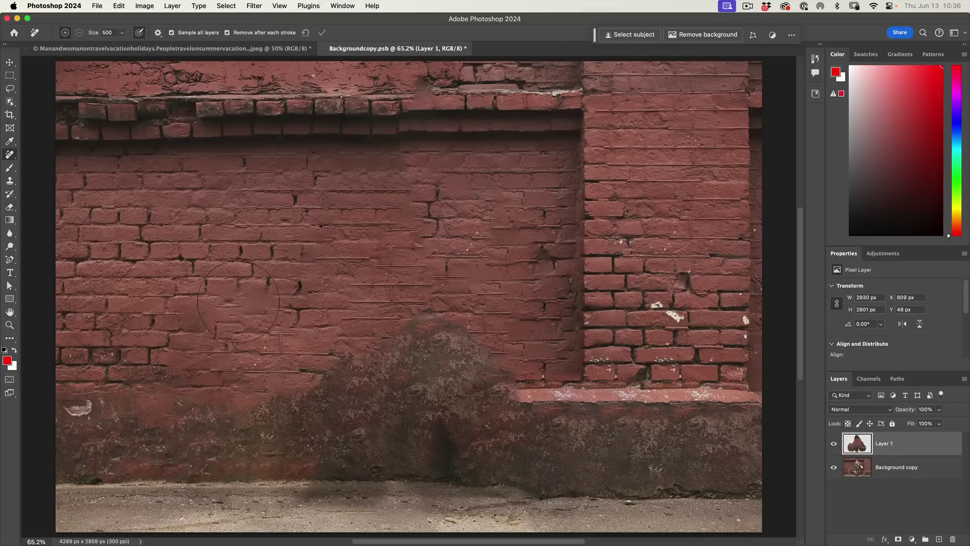
Turn off Remove after each stroke, paint over the woman at brush size 400, and apply.
{"action": "left_click", "coordinate": [259, 301]}
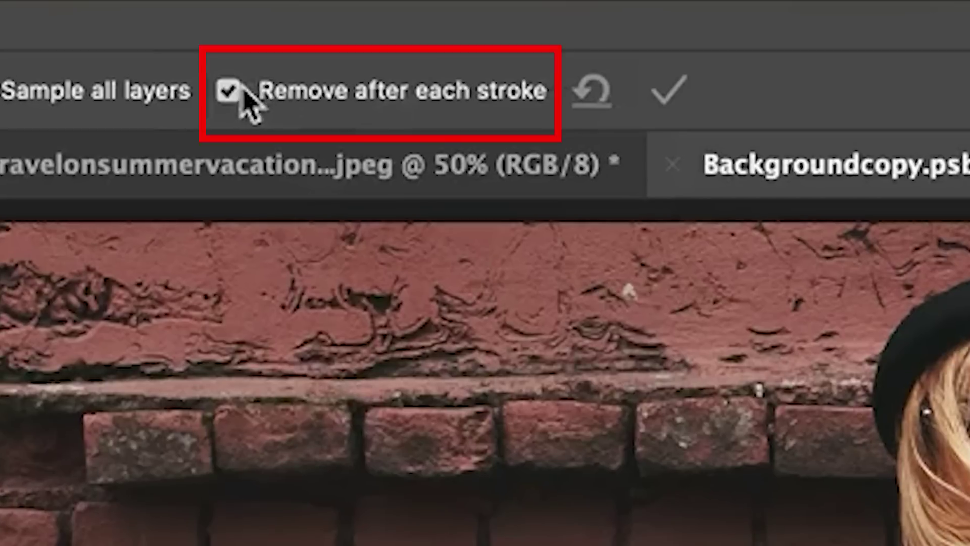
{"action": "left_click", "coordinate": [227, 60]}
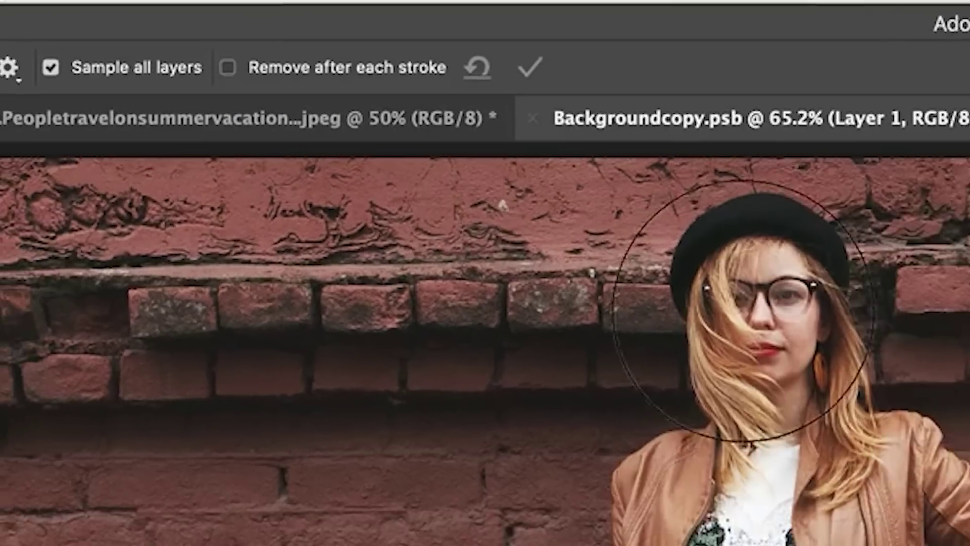
{"action": "mouse_move", "coordinate": [396, 103]}
{"action": "left_mouse_down"}
{"action": "mouse_move", "coordinate": [369, 171]}
{"action": "mouse_move", "coordinate": [358, 257]}
{"action": "mouse_move", "coordinate": [329, 275]}
{"action": "mouse_move", "coordinate": [374, 313]}
{"action": "mouse_move", "coordinate": [385, 487]}
{"action": "mouse_move", "coordinate": [445, 283]}
{"action": "mouse_move", "coordinate": [403, 187]}
{"action": "mouse_move", "coordinate": [422, 252]}
{"action": "mouse_move", "coordinate": [389, 334]}
{"action": "mouse_move", "coordinate": [399, 374]}
{"action": "mouse_move", "coordinate": [414, 384]}
{"action": "left_mouse_up"}
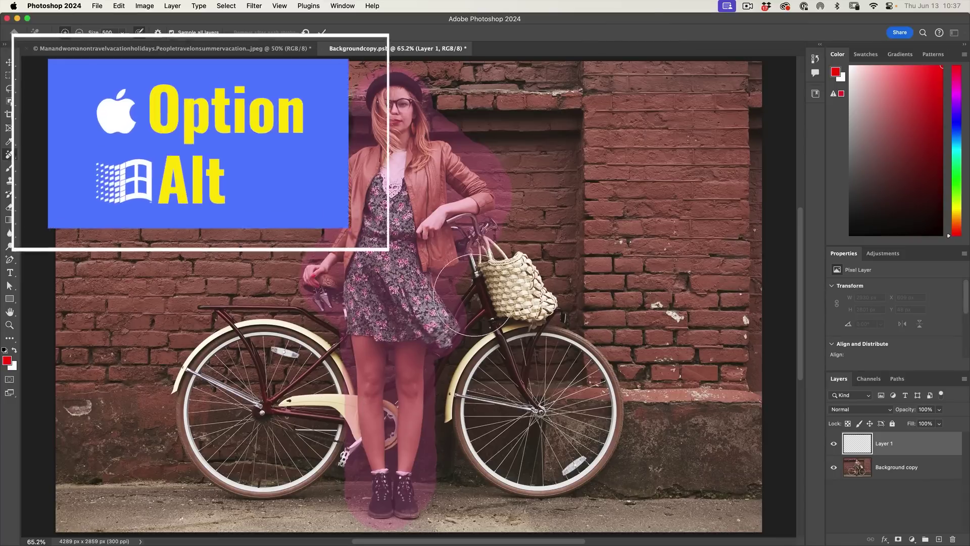
{"action": "key", "text": "bracketleft"}
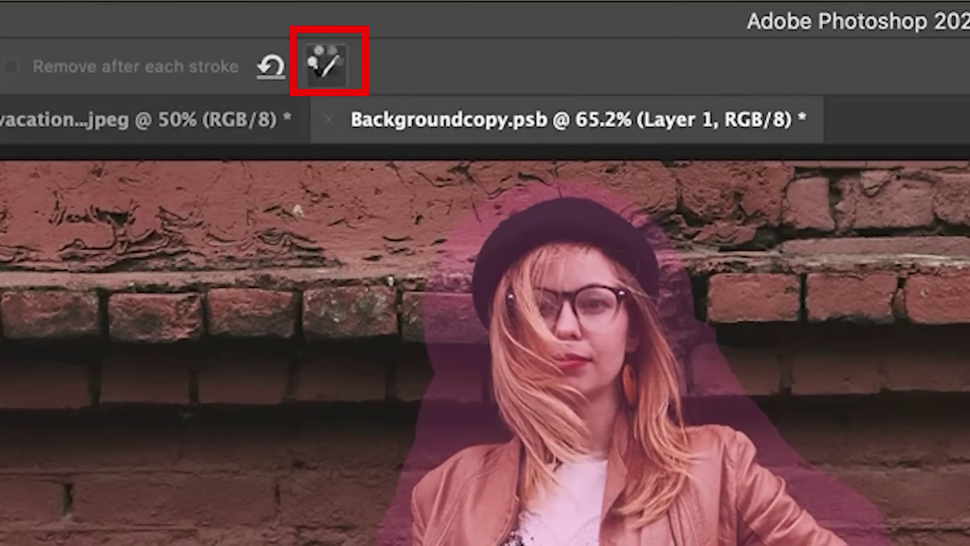
{"action": "left_click", "coordinate": [326, 64]}
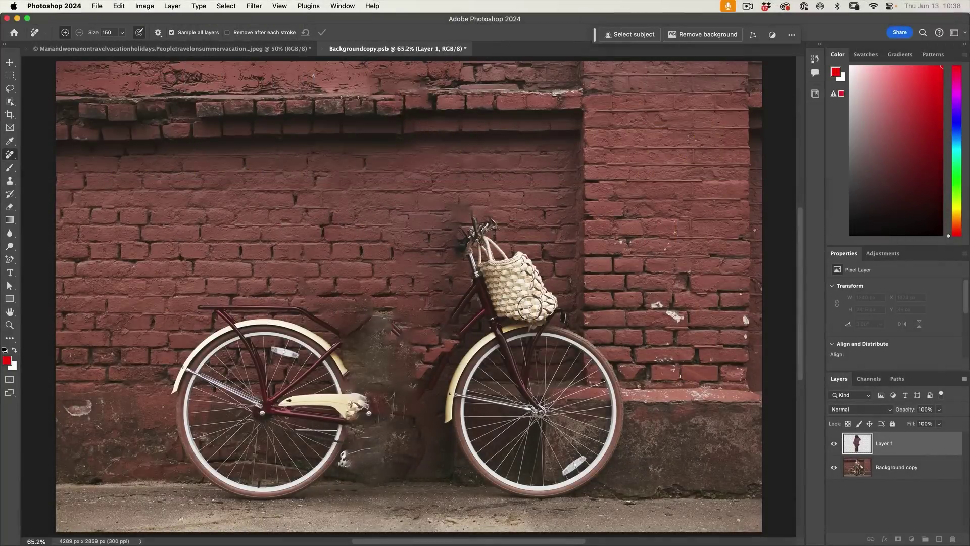
Undo the removal so the woman returns to the photo.
{"action": "key", "text": "super+z"}
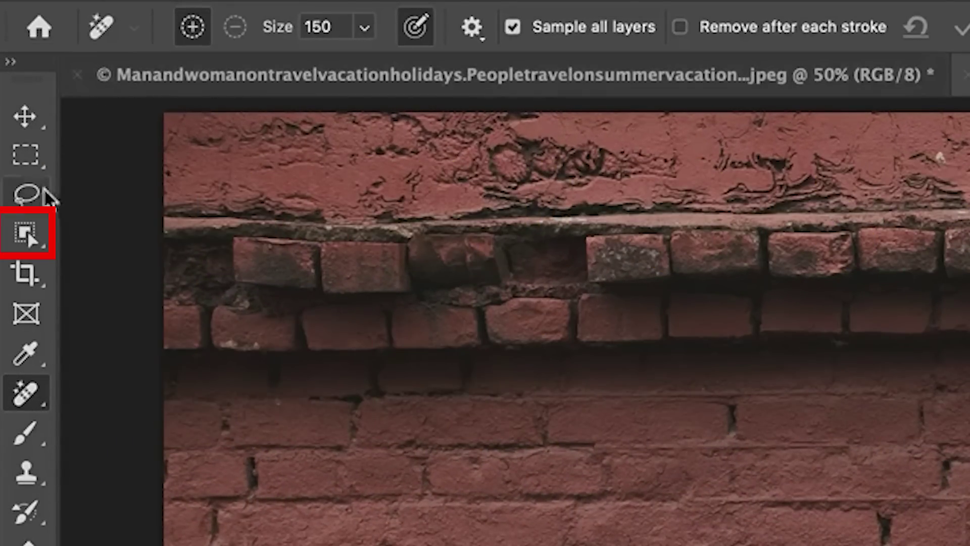
Select the woman with the Object Selection Tool using automatic object detection.
{"action": "left_click", "coordinate": [23, 229]}
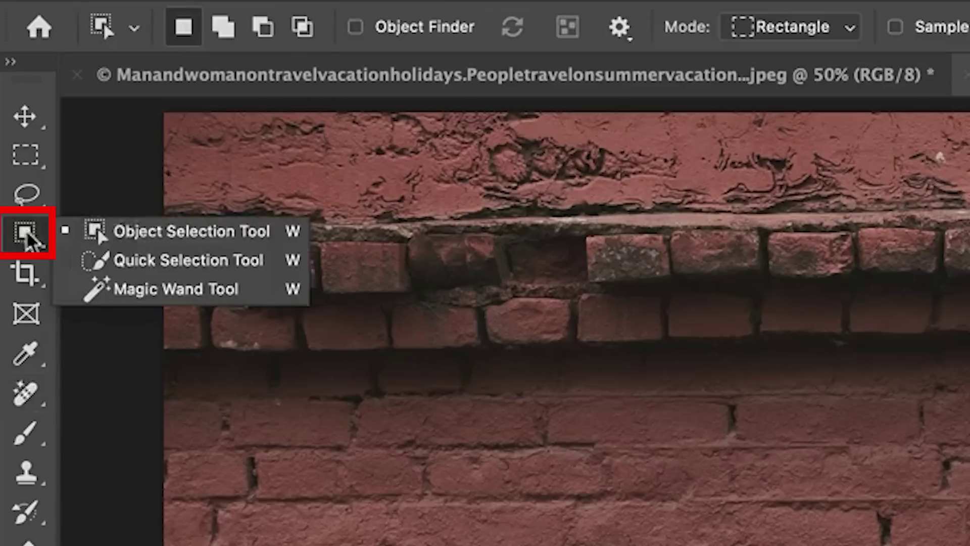
{"action": "left_click", "coordinate": [175, 237]}
{"action": "left_click", "coordinate": [367, 20]}
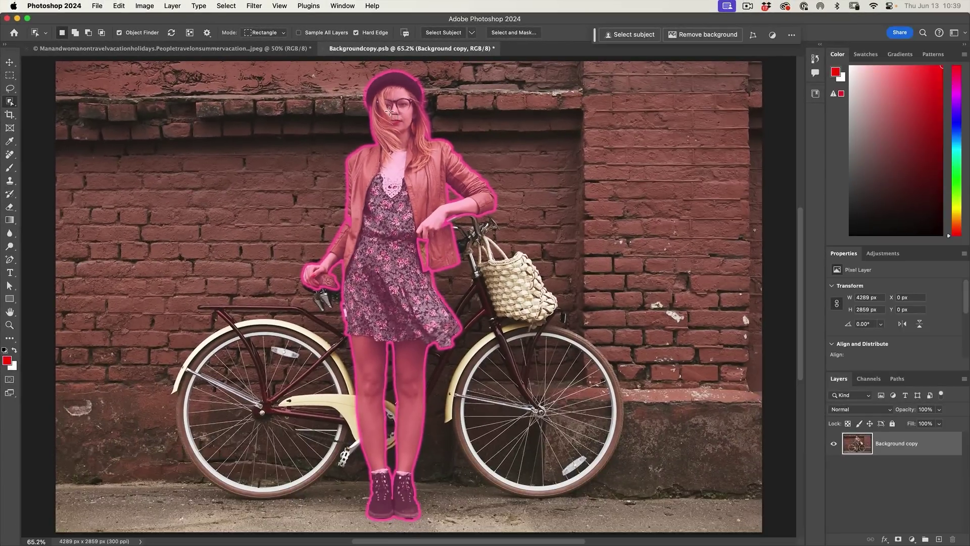
{"action": "left_click", "coordinate": [390, 112]}
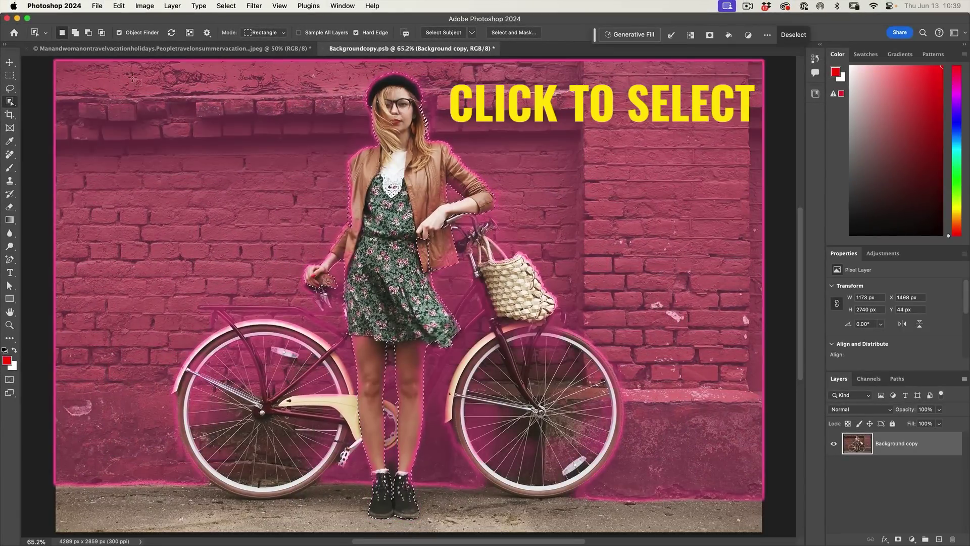
{"action": "left_click", "coordinate": [120, 32]}
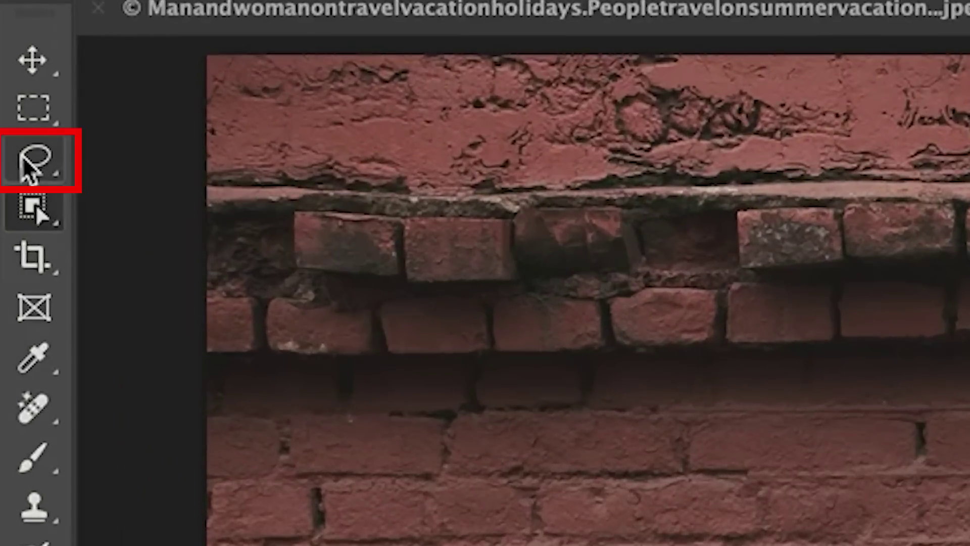
Switch to the Lasso Tool and expand the woman's selection by 20 px.
{"action": "right_click", "coordinate": [25, 164]}
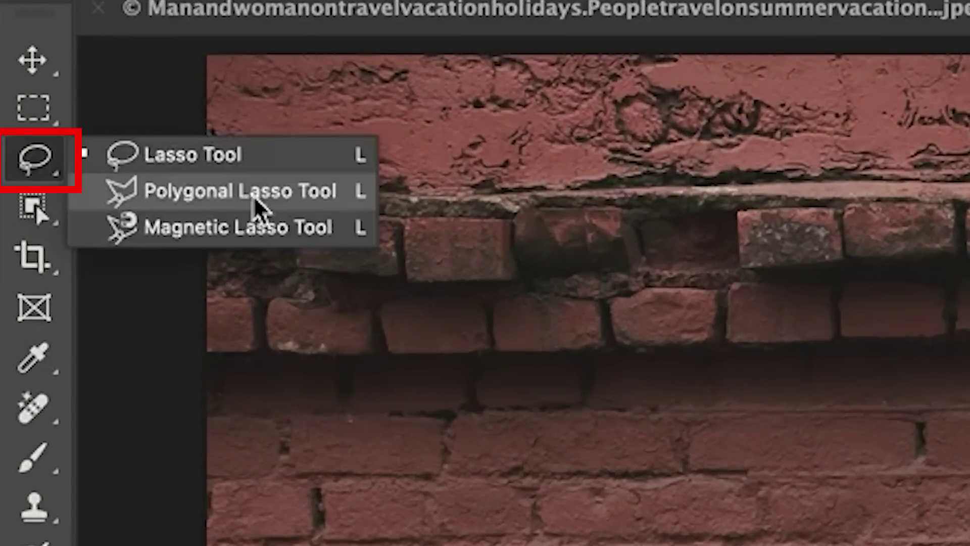
{"action": "left_click", "coordinate": [256, 174]}
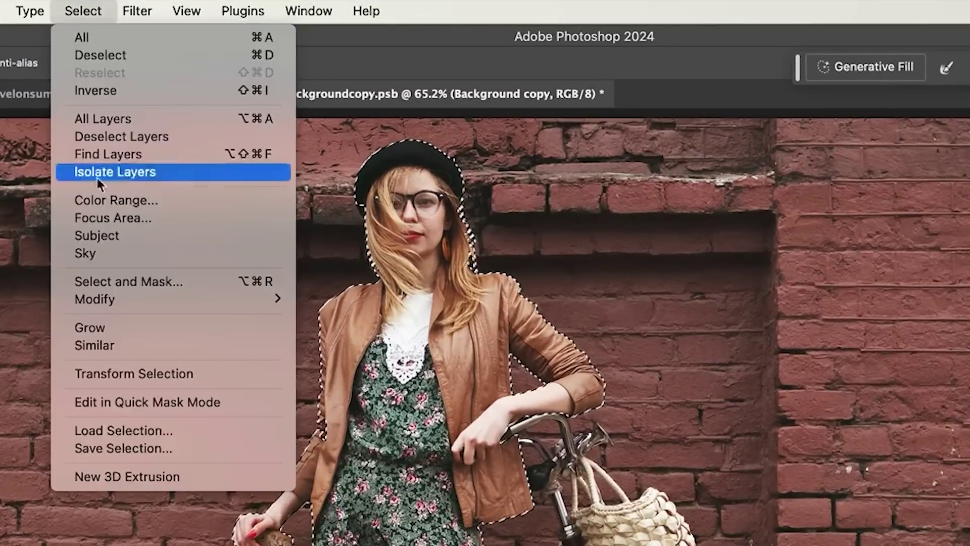
{"action": "mouse_move", "coordinate": [107, 303]}
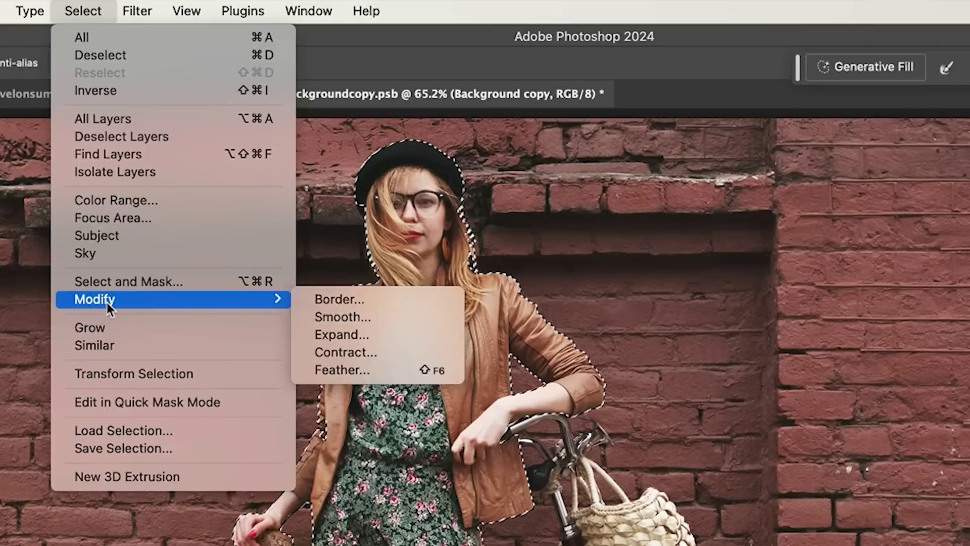
{"action": "left_click", "coordinate": [417, 334]}
{"action": "left_click", "coordinate": [937, 283]}
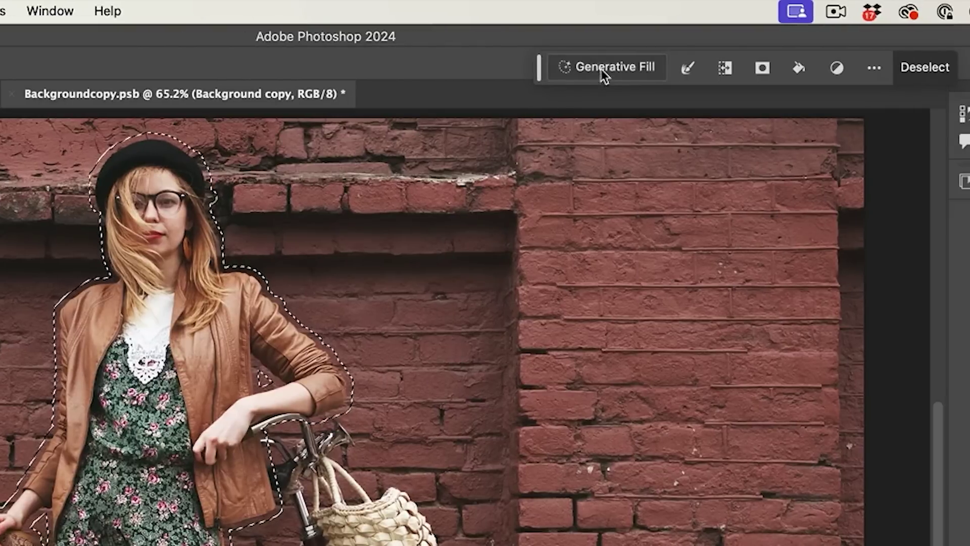
{"action": "left_click", "coordinate": [796, 67]}
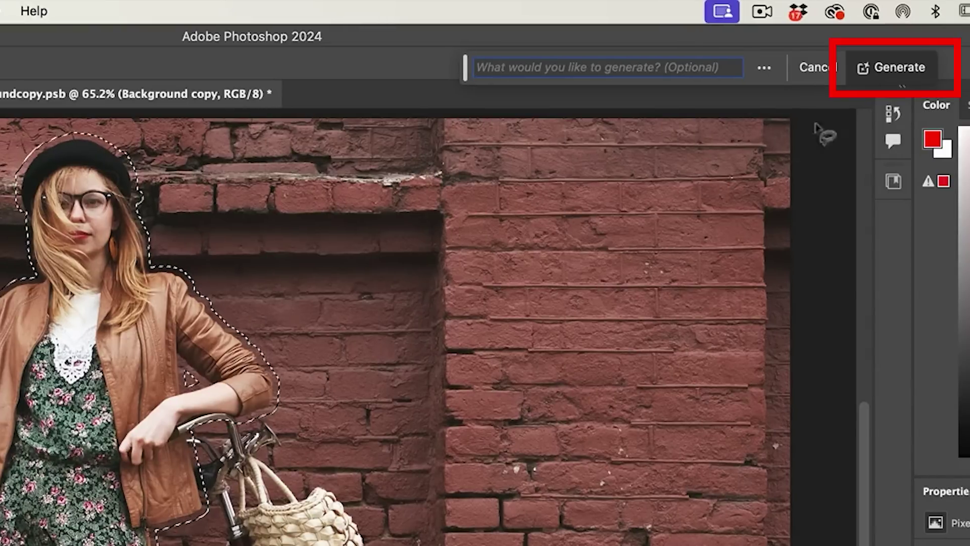
{"action": "left_click", "coordinate": [898, 71]}
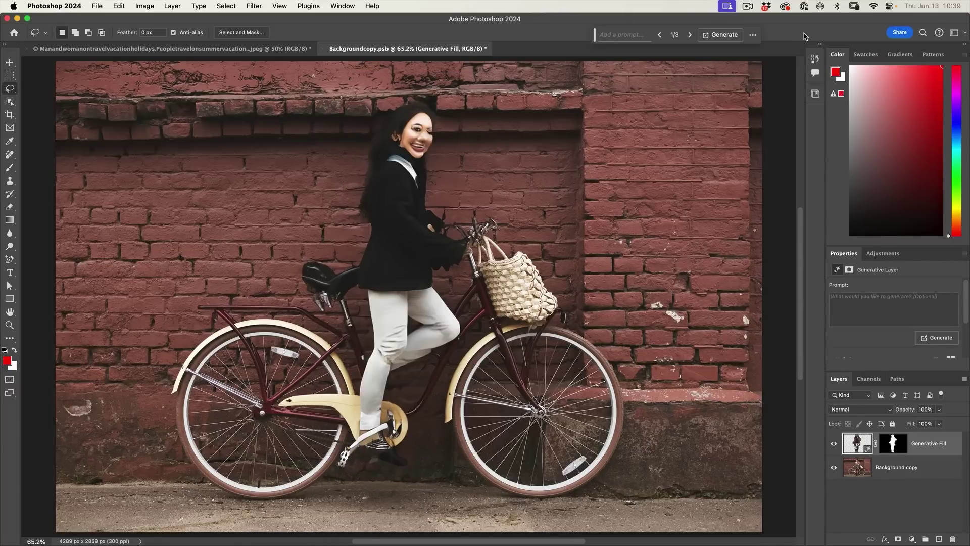
{"action": "left_click", "coordinate": [689, 33]}
{"action": "left_click", "coordinate": [689, 34]}
{"action": "left_click", "coordinate": [689, 34]}
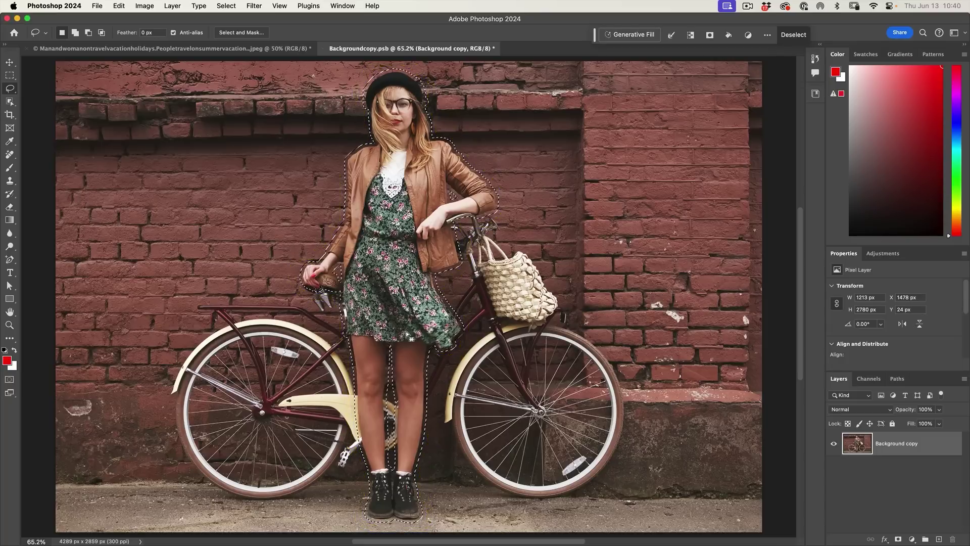
{"action": "left_click", "coordinate": [276, 213]}
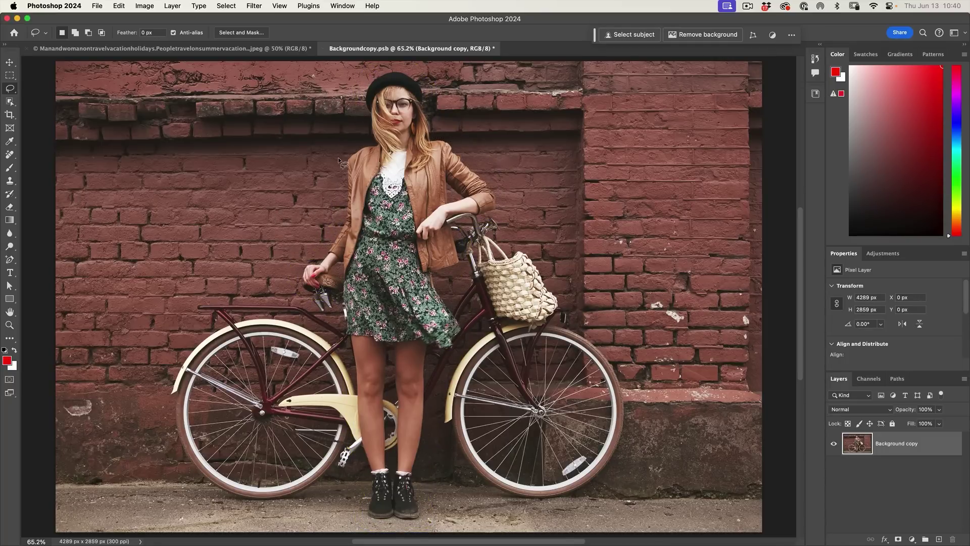
Trace a loose freehand lasso outline around the woman and close it.
{"action": "mouse_move", "coordinate": [341, 162]}
{"action": "left_mouse_down"}
{"action": "mouse_move", "coordinate": [326, 218]}
{"action": "mouse_move", "coordinate": [301, 254]}
{"action": "left_mouse_up"}
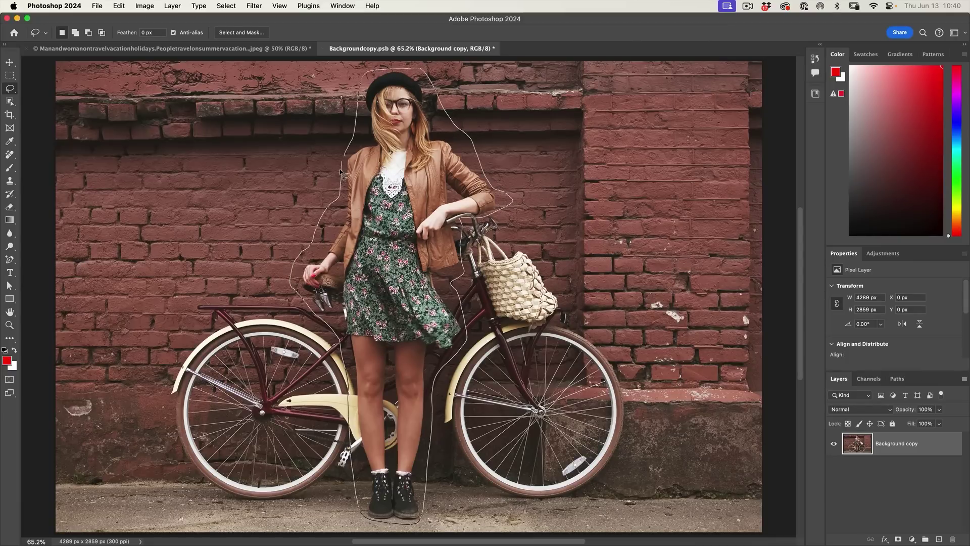
{"action": "left_click_drag", "start_coordinate": [342, 174], "coordinate": [344, 175]}
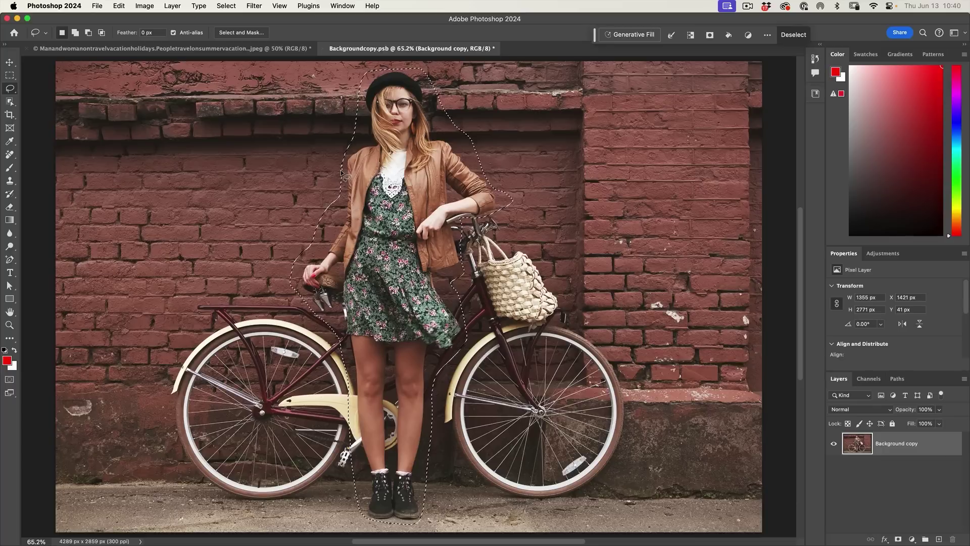
Run Generative Fill with no prompt to replace the woman with brick wall.
{"action": "left_click", "coordinate": [629, 34]}
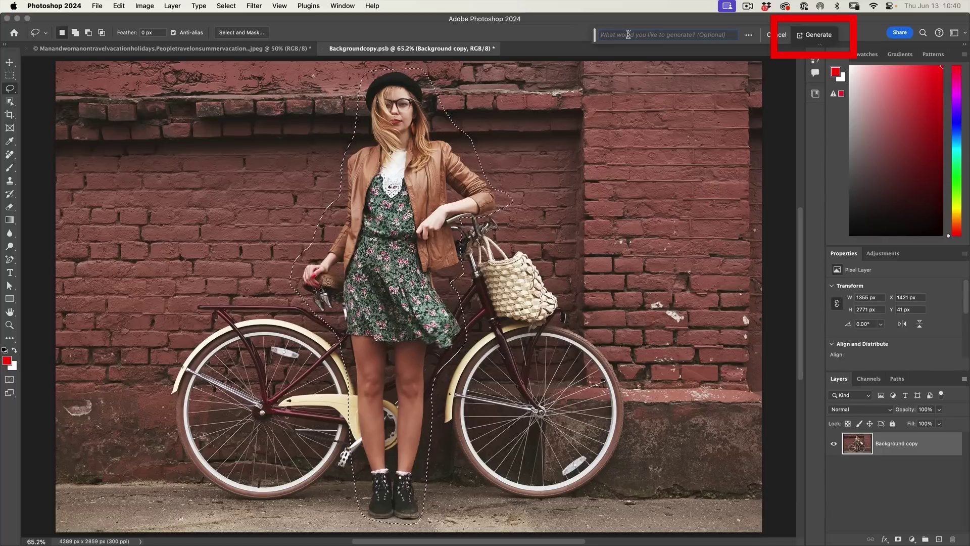
{"action": "left_click", "coordinate": [819, 36]}
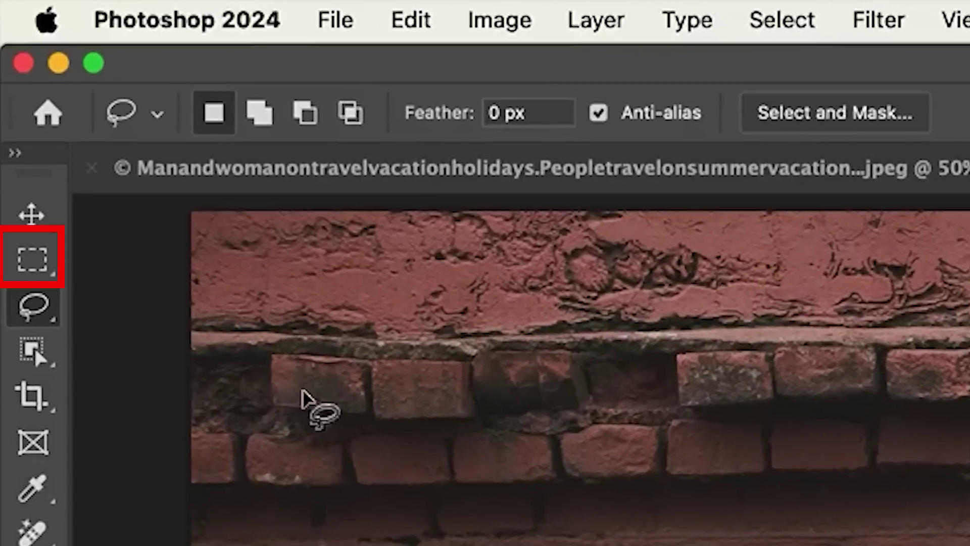
Place a Fixed Size 1024 × 1024 px rectangular marquee on the upper-left brick wall.
{"action": "left_click", "coordinate": [33, 260]}
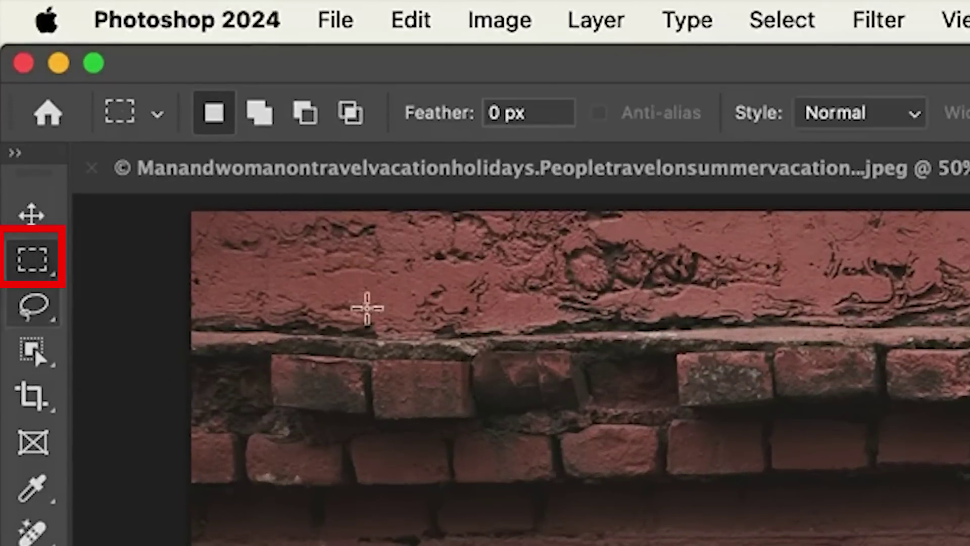
{"action": "left_click", "coordinate": [855, 120]}
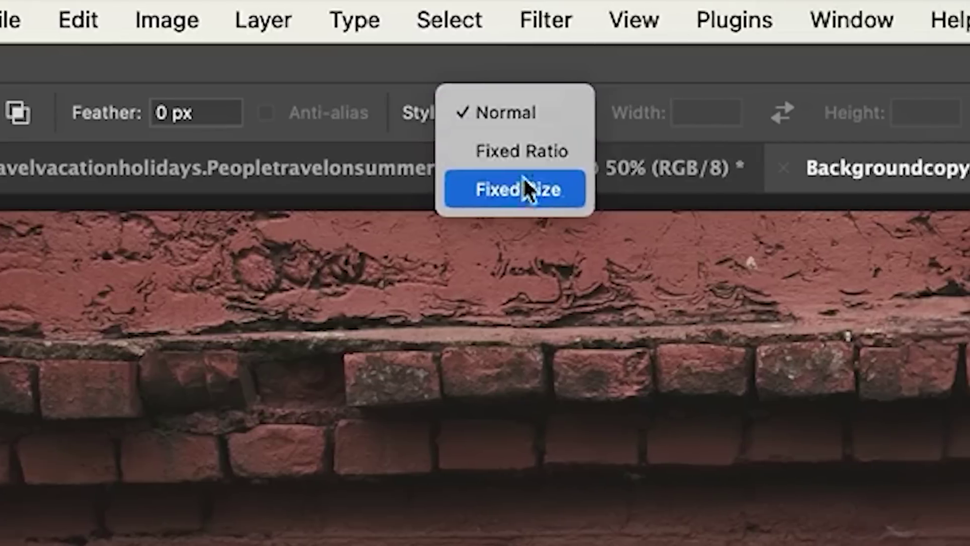
{"action": "left_click", "coordinate": [858, 190]}
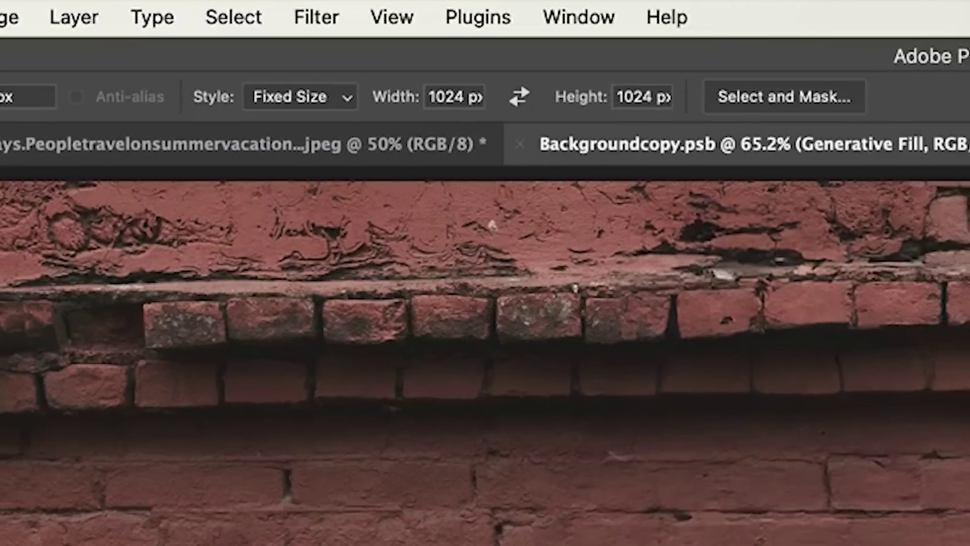
{"action": "left_click", "coordinate": [43, 218]}
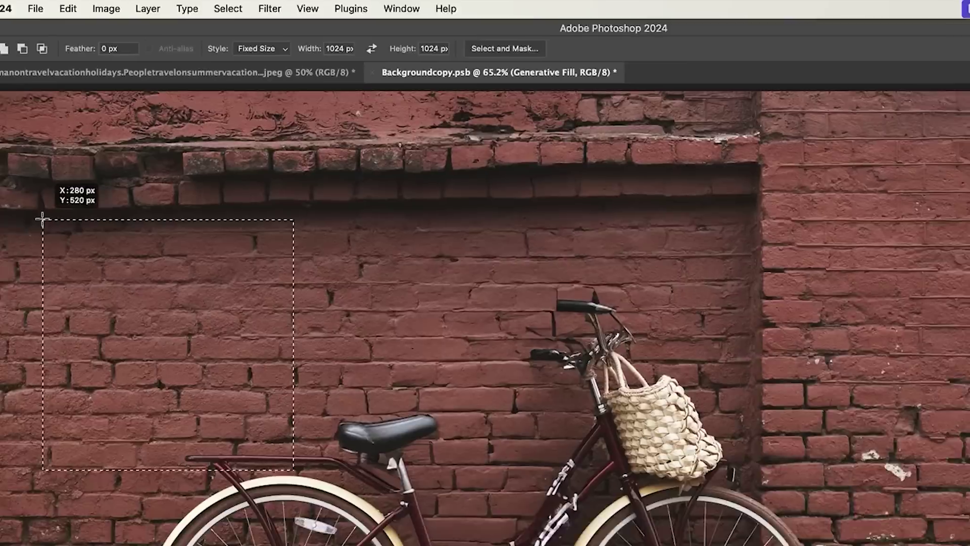
{"action": "left_click_drag", "start_coordinate": [43, 218], "coordinate": [48, 176]}
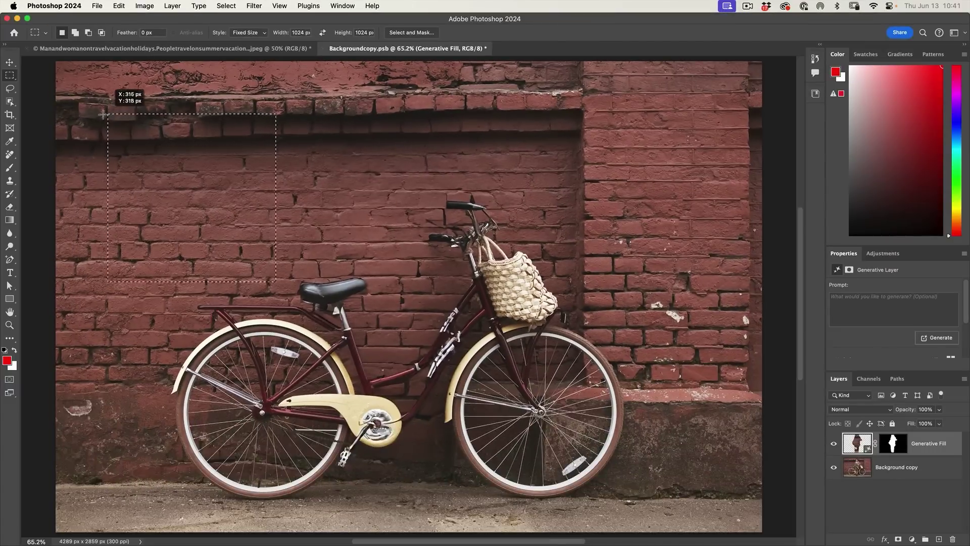
{"action": "left_click_drag", "start_coordinate": [103, 116], "coordinate": [96, 109]}
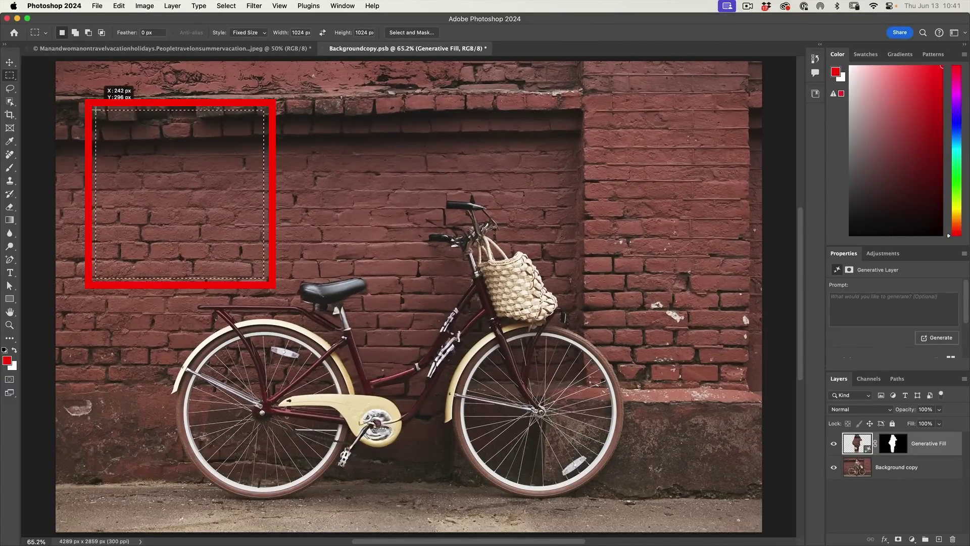
{"action": "left_click_drag", "start_coordinate": [96, 110], "coordinate": [96, 110]}
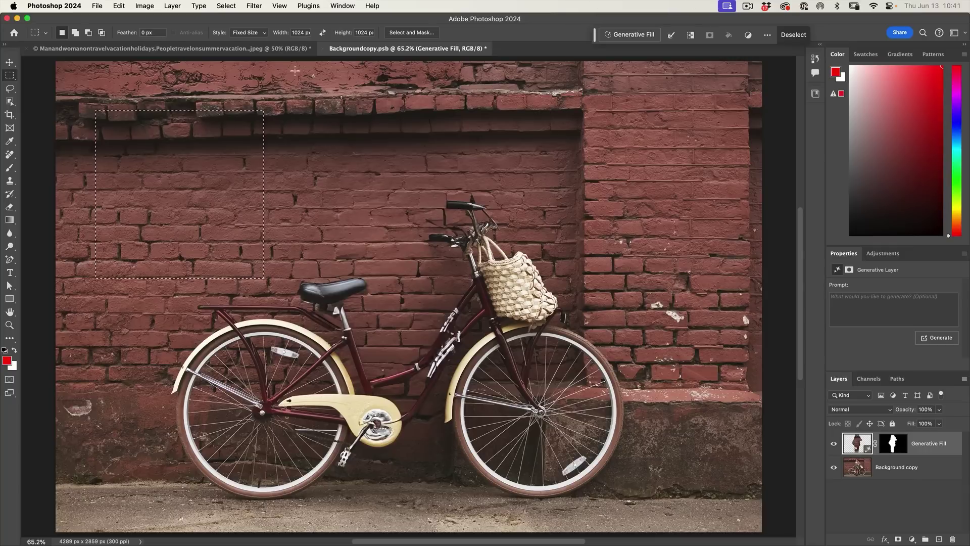
Reset the marquee style to Normal, select the upper-left wall block, and run Generative Fill.
{"action": "left_click", "coordinate": [248, 33]}
{"action": "left_click", "coordinate": [251, 36]}
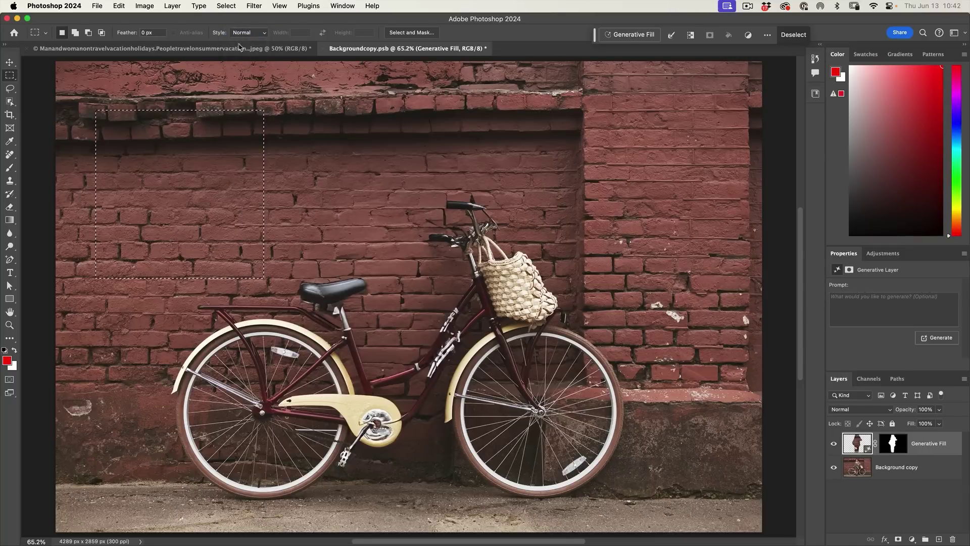
{"action": "left_click_drag", "start_coordinate": [48, 57], "coordinate": [294, 297]}
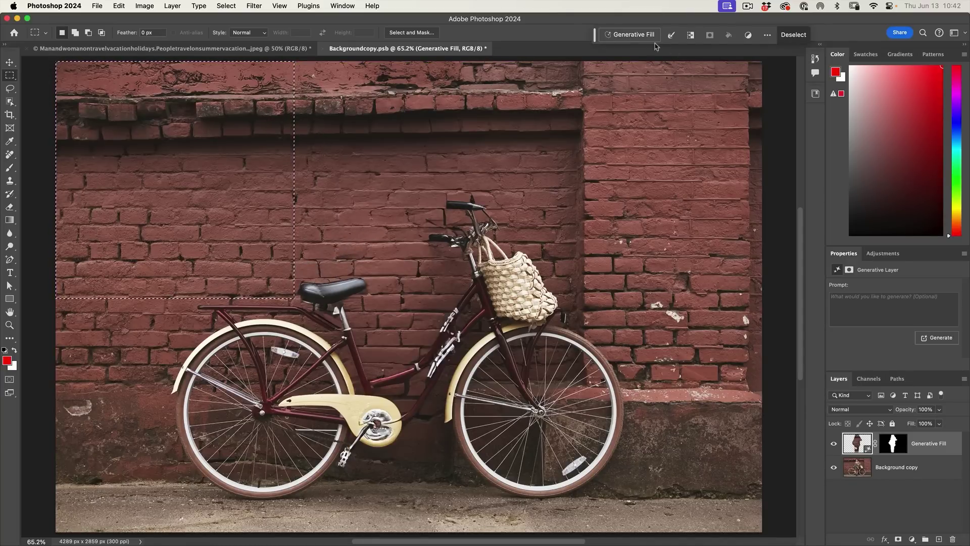
{"action": "left_click", "coordinate": [636, 35]}
{"action": "left_click", "coordinate": [820, 35]}
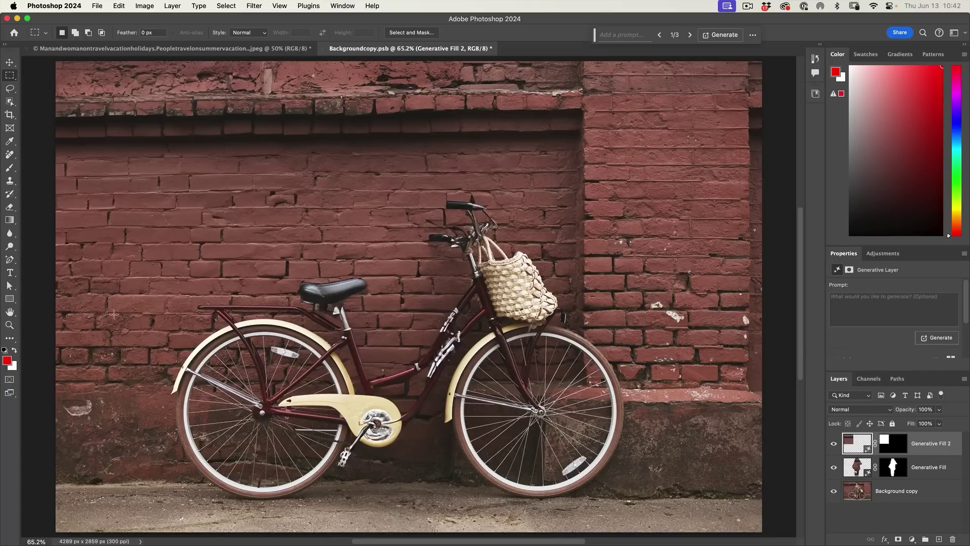
Zoom to 100% and 200% on the wall patch, pan around the bike, and select Generative Fill 2's area.
{"action": "left_click", "coordinate": [10, 325]}
{"action": "left_click", "coordinate": [123, 177]}
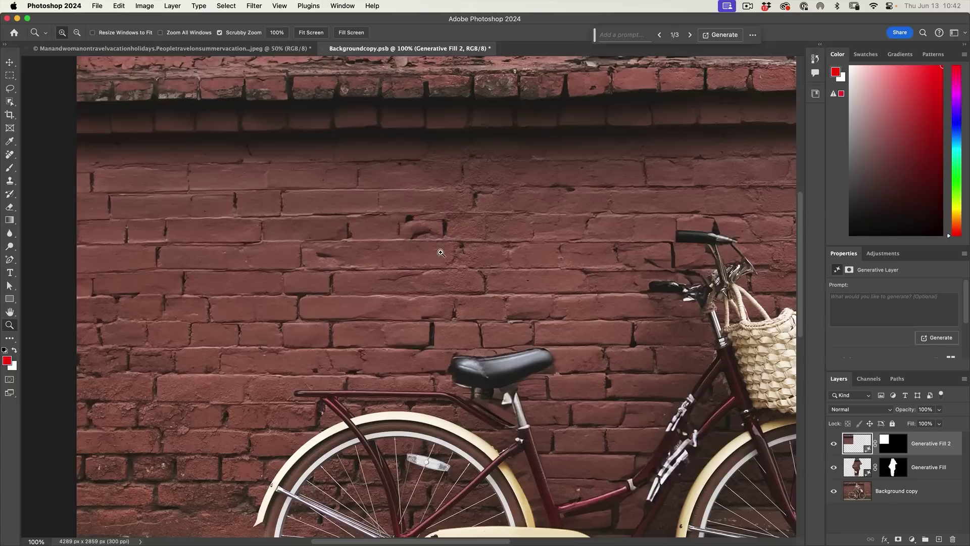
{"action": "left_click", "coordinate": [851, 444], "text": "super"}
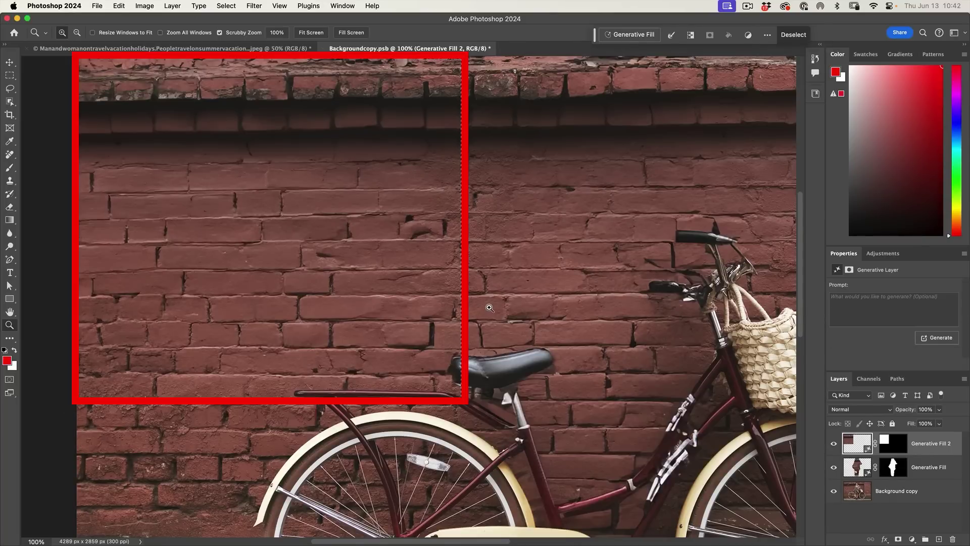
{"action": "key", "text": "super+d"}
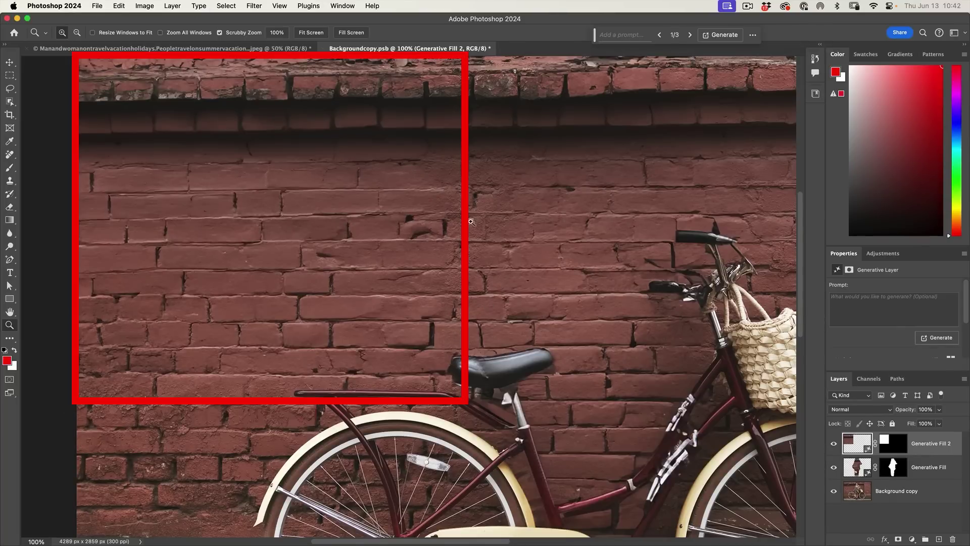
{"action": "left_click", "coordinate": [384, 293]}
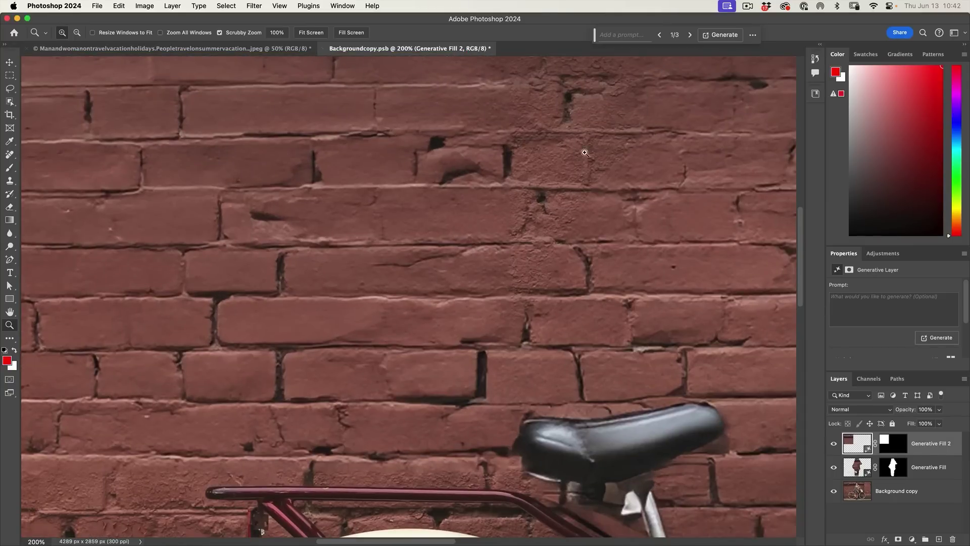
{"action": "left_click_drag", "start_coordinate": [295, 396], "coordinate": [412, 217]}
{"action": "left_click_drag", "start_coordinate": [207, 266], "coordinate": [370, 296]}
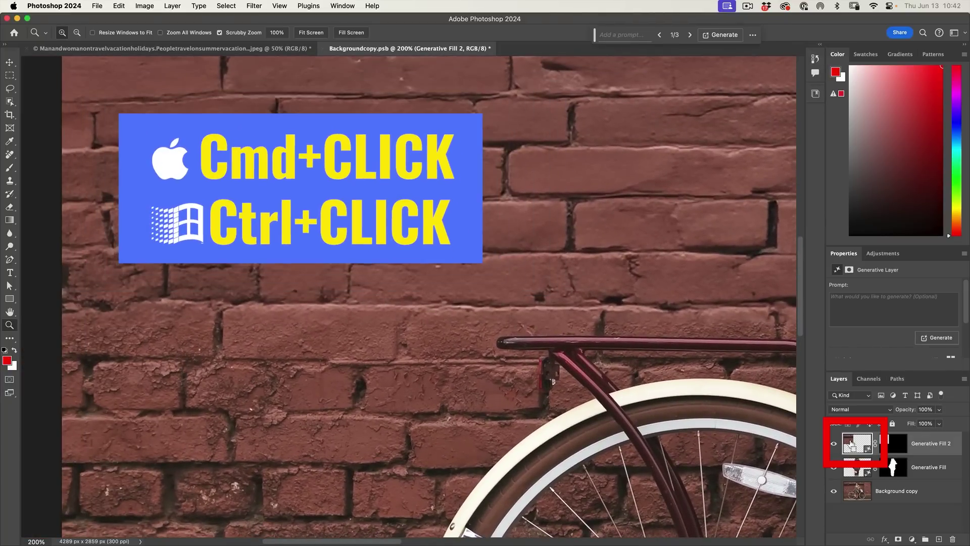
{"action": "left_click", "coordinate": [852, 444], "text": "super"}
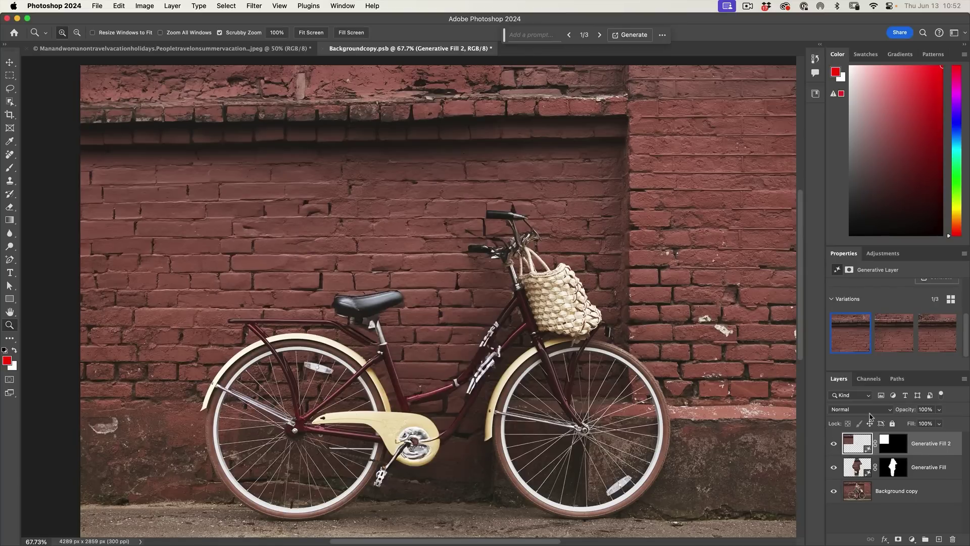
Check and dismiss the first variation's feedback options, then bring up the File menu.
{"action": "left_click", "coordinate": [864, 319]}
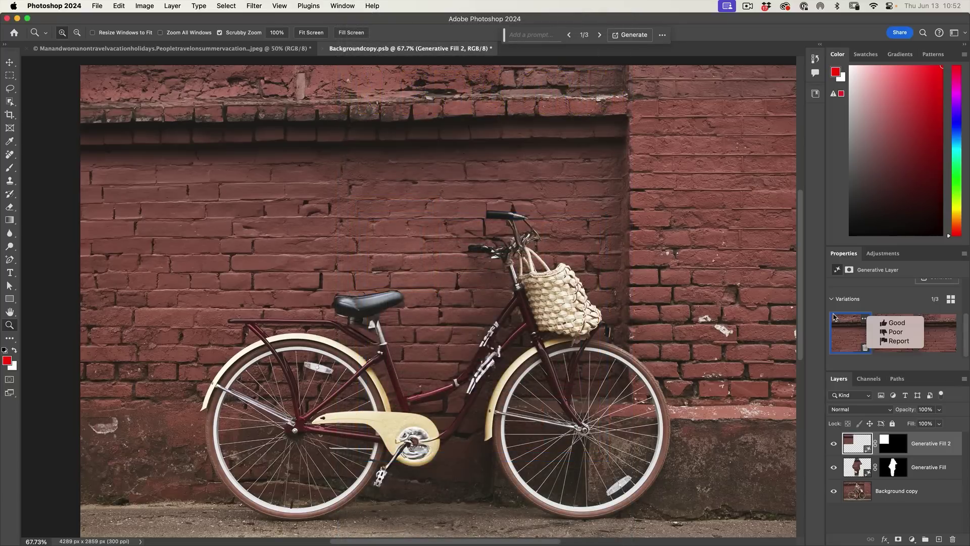
{"action": "left_click", "coordinate": [890, 307]}
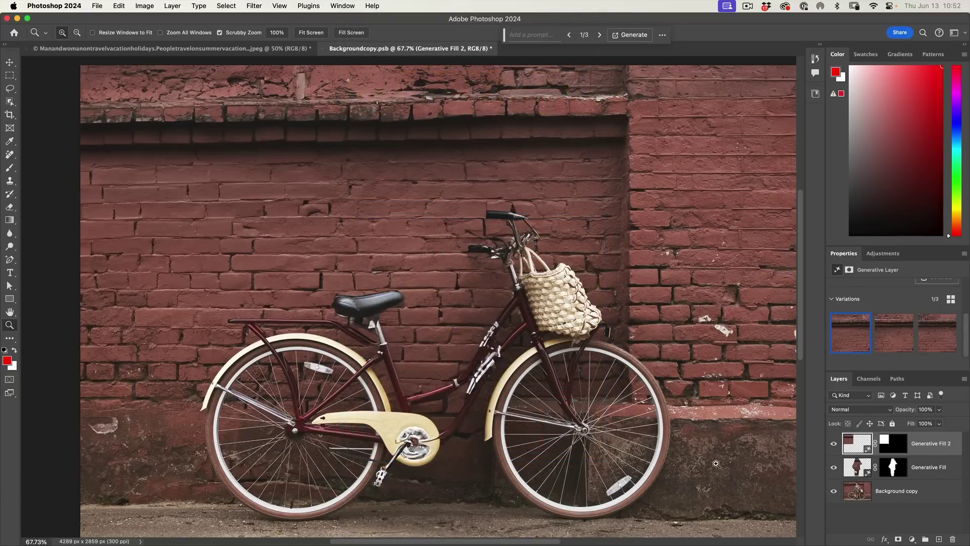
{"action": "left_click", "coordinate": [97, 5]}
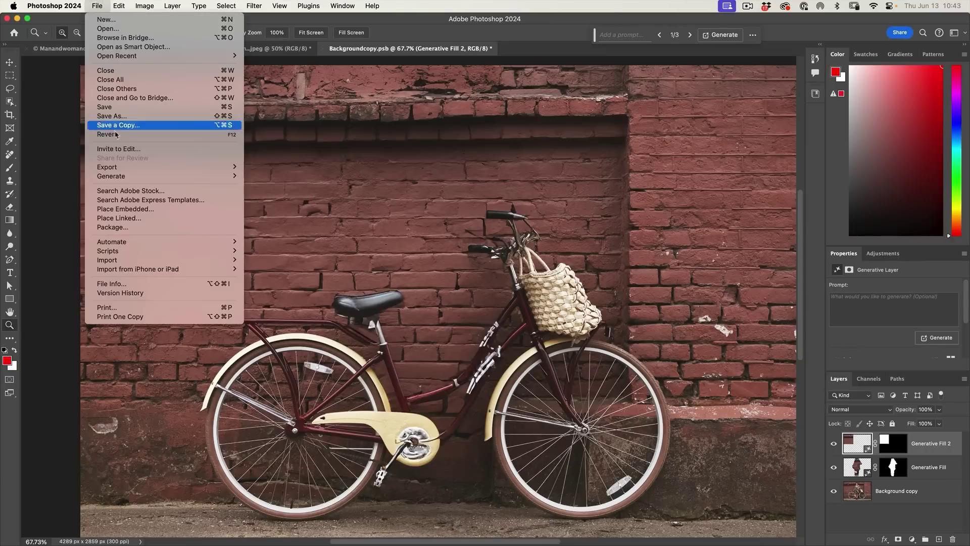
In Save for Web (Legacy), resize the JPEG export to 1920 × 1280 px.
{"action": "mouse_move", "coordinate": [123, 171]}
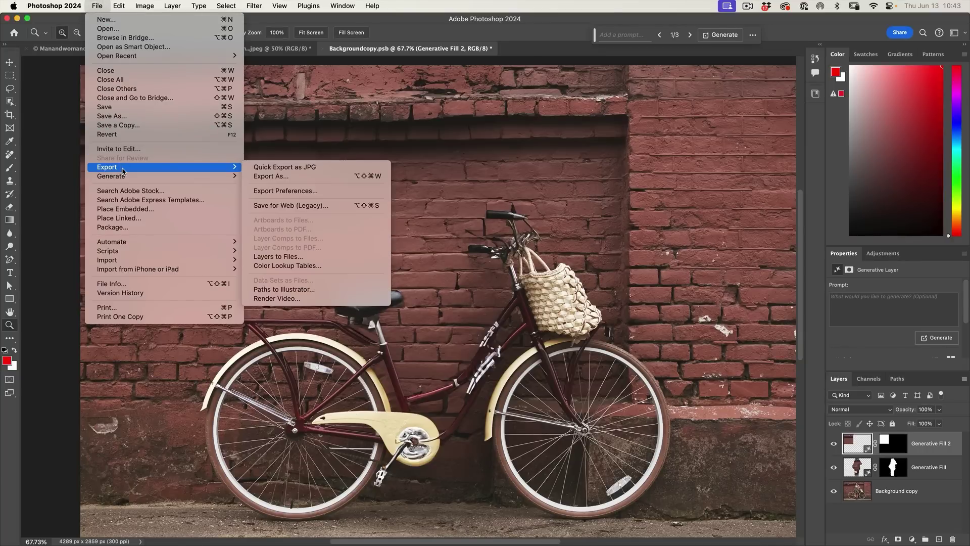
{"action": "left_click", "coordinate": [310, 208]}
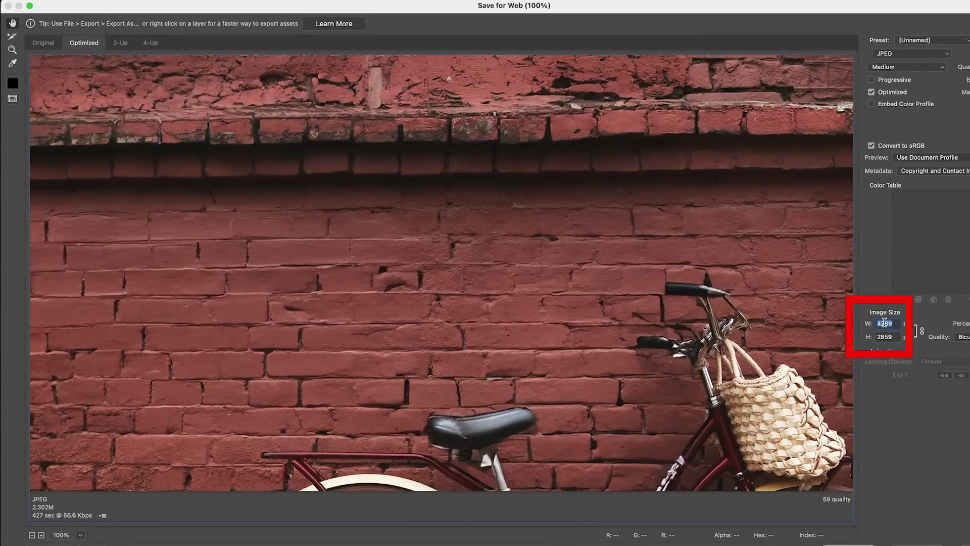
{"action": "type", "text": "1920"}
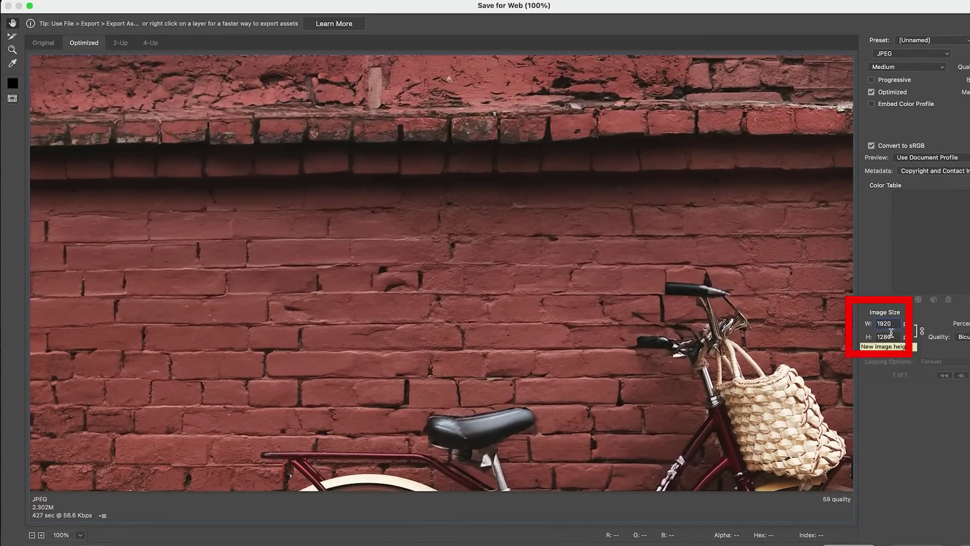
{"action": "left_click", "coordinate": [892, 337]}
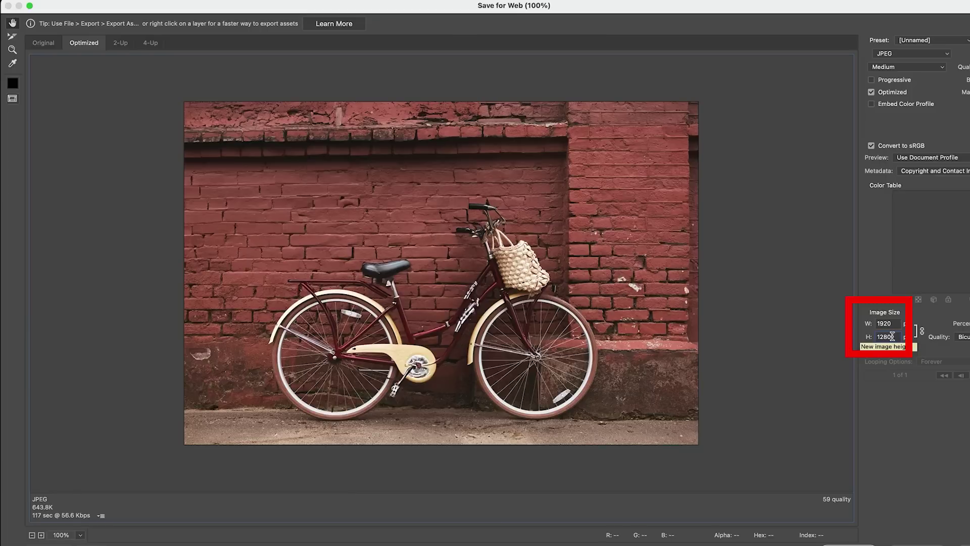